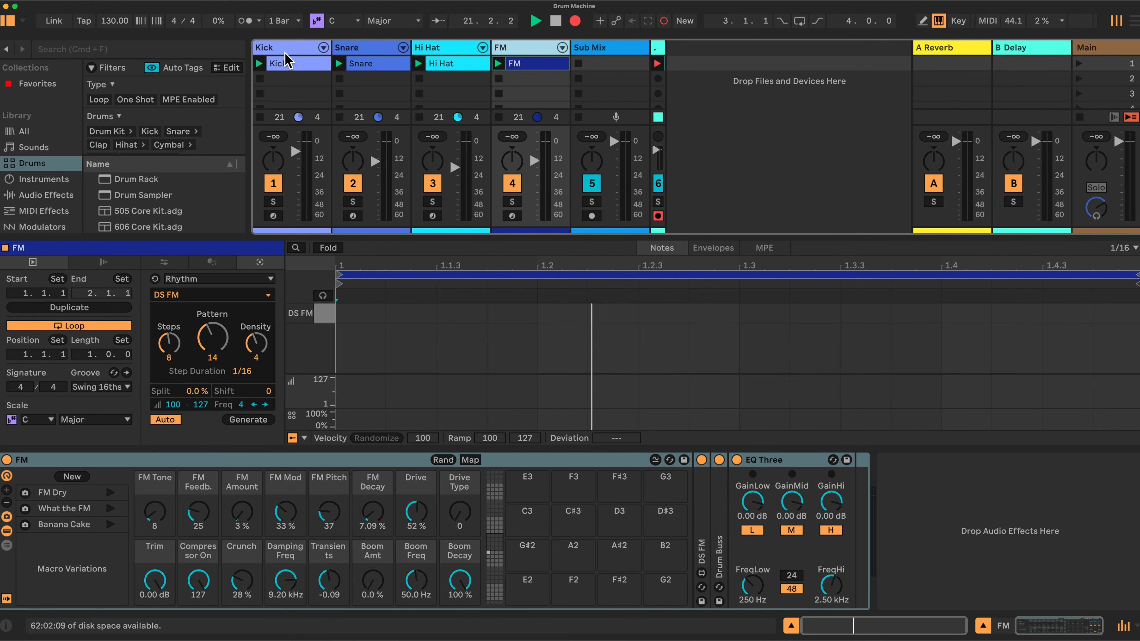
# Browse the Kick, Hi Hat and FM tracks, and show the Rhythm generator for the Kick clip.
pyautogui.click(330, 47)
pyautogui.press('Right')
pyautogui.press('Right')
pyautogui.press('Right')
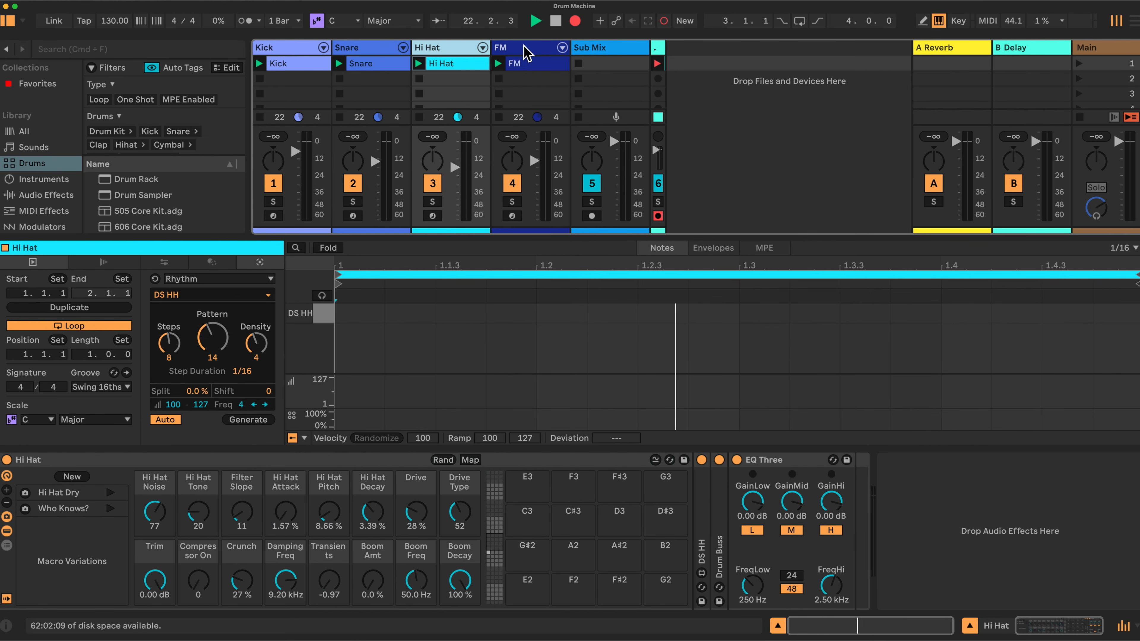
pyautogui.click(307, 46)
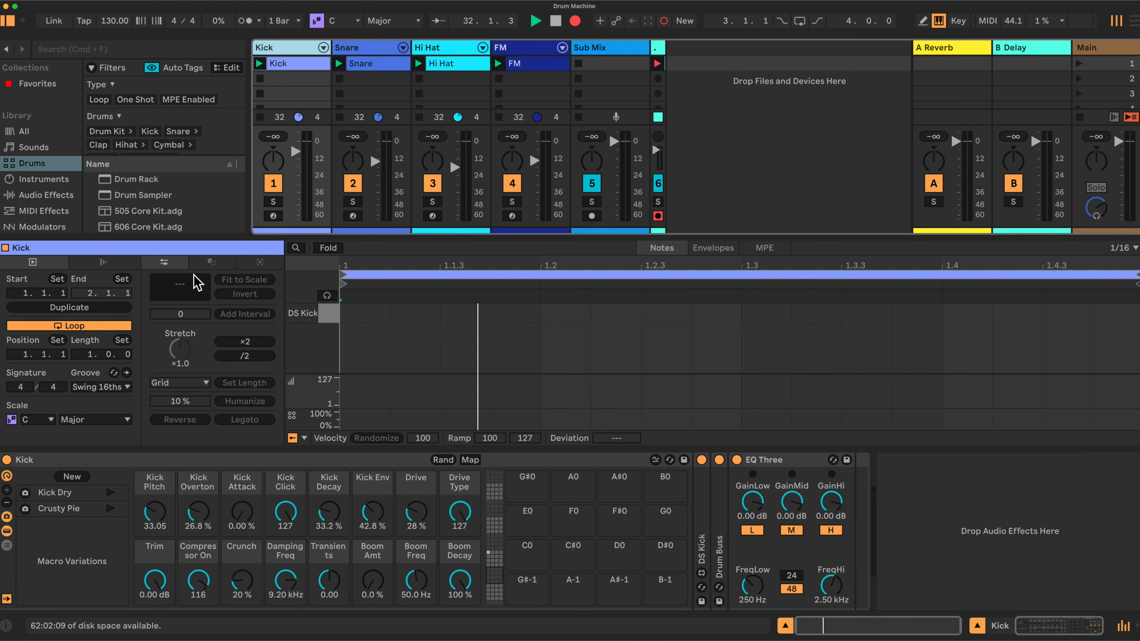
pyautogui.click(260, 262)
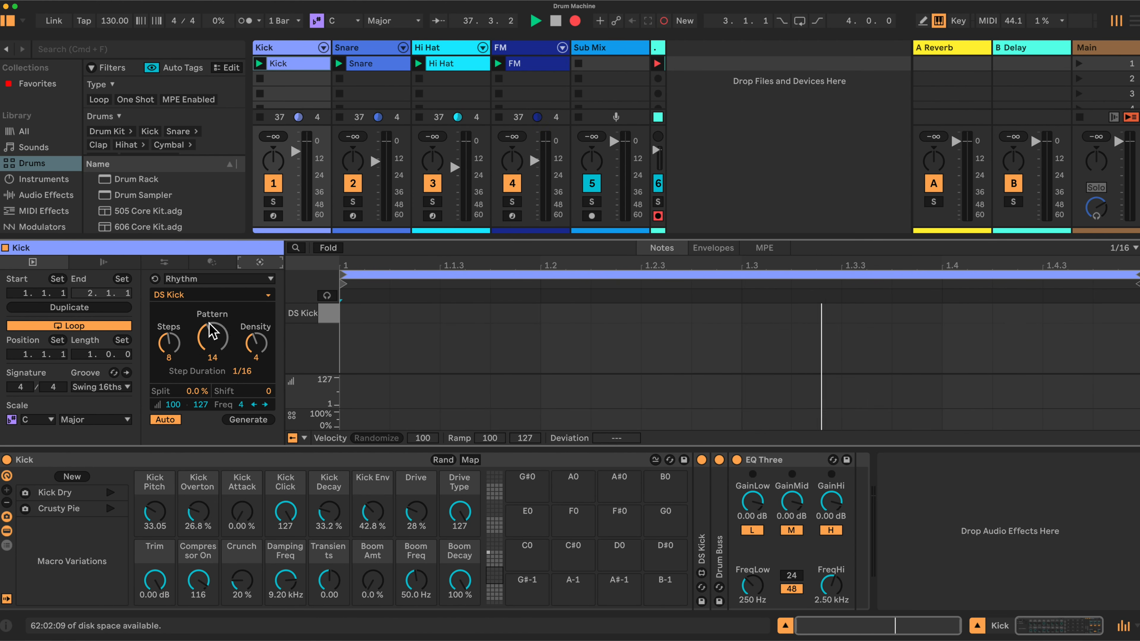
# Generate a Kick rhythm with 16 steps and a density of 15.
pyautogui.moveTo(171, 345); pyautogui.dragTo(170, 287)
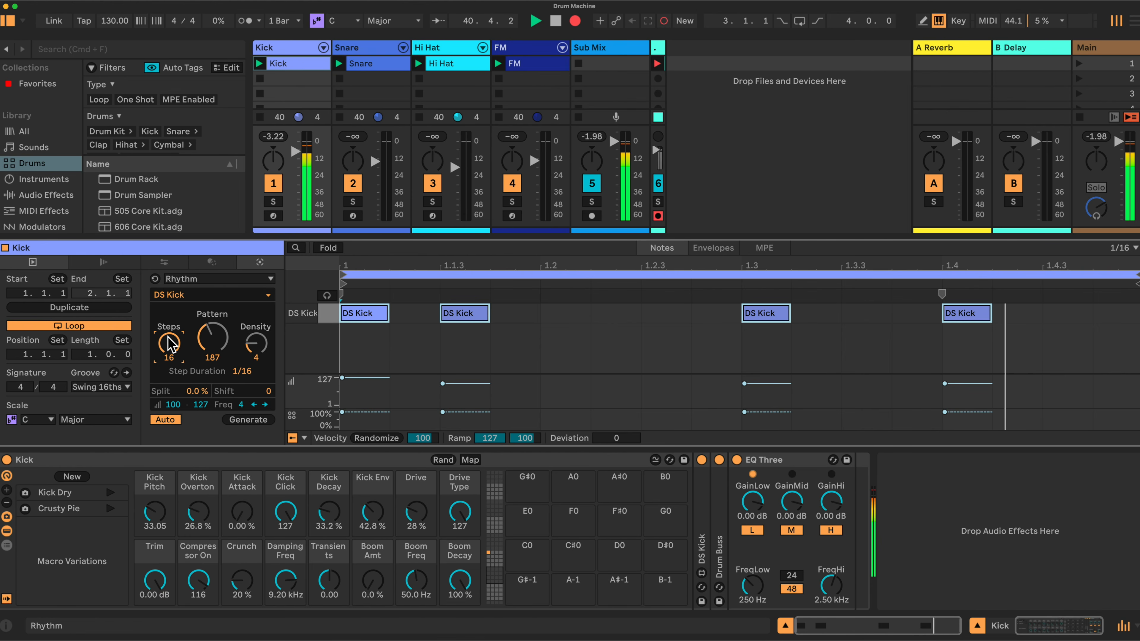
pyautogui.moveTo(169, 344); pyautogui.dragTo(169, 378)
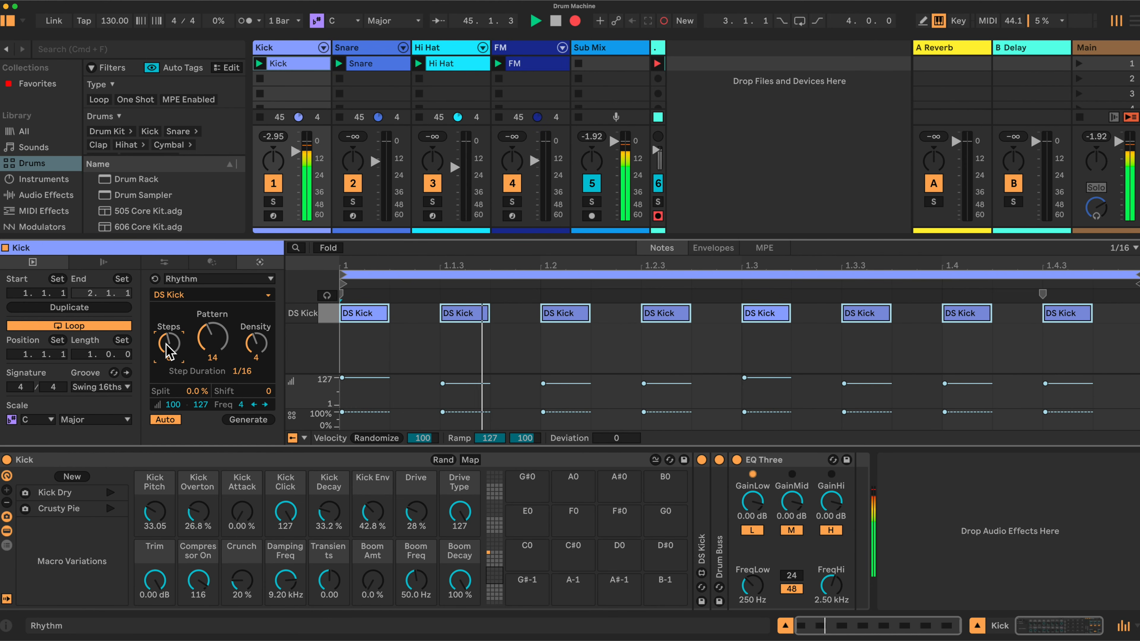
pyautogui.moveTo(171, 350); pyautogui.dragTo(172, 332)
pyautogui.moveTo(259, 348); pyautogui.dragTo(260, 321)
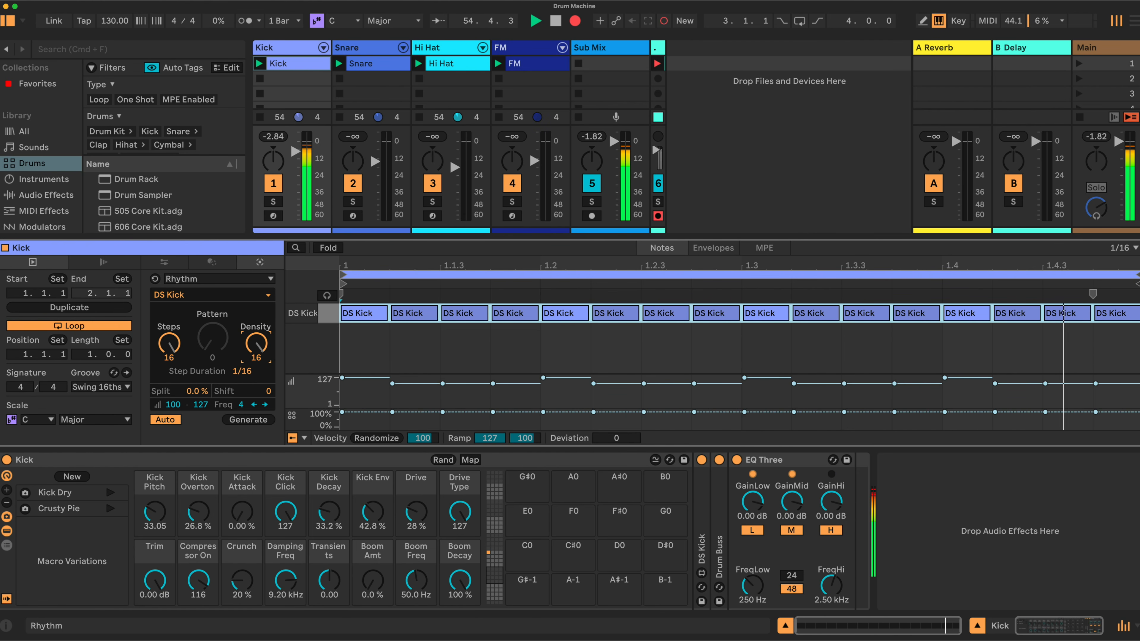
pyautogui.moveTo(256, 344); pyautogui.dragTo(256, 347)
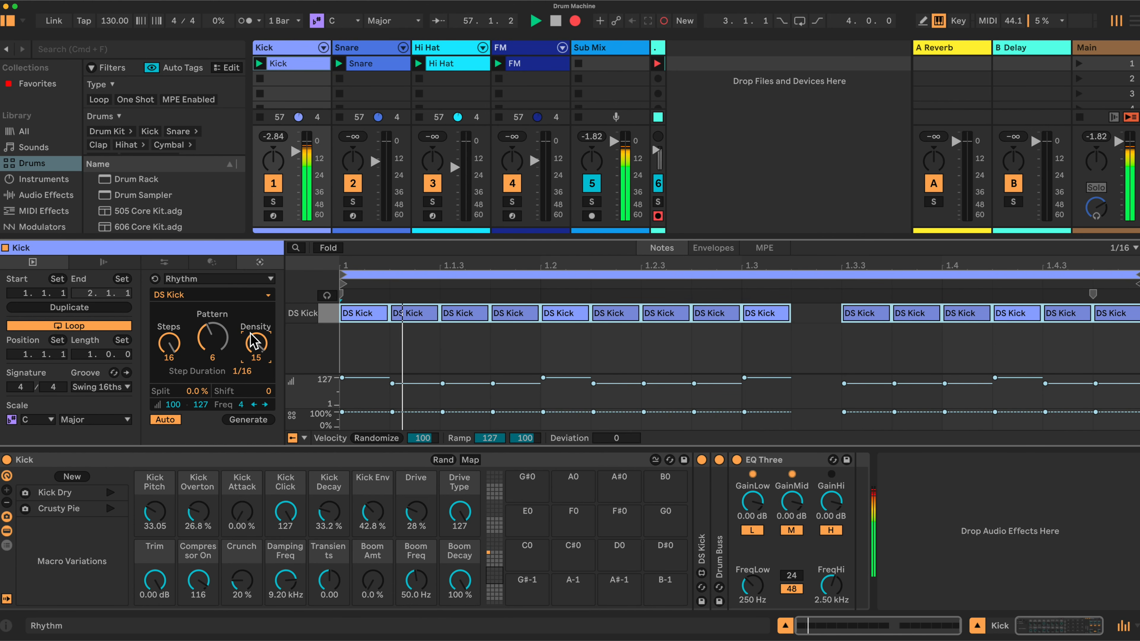
# Mute the Kick track and set its rhythm pattern to 14.
pyautogui.click(273, 183)
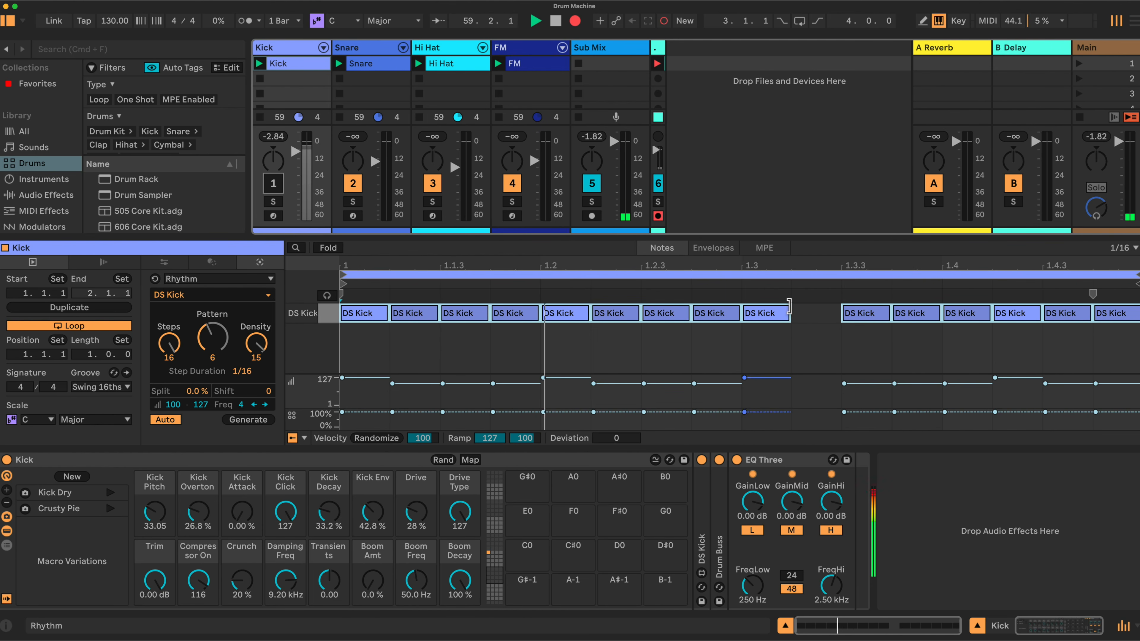
pyautogui.click(217, 338)
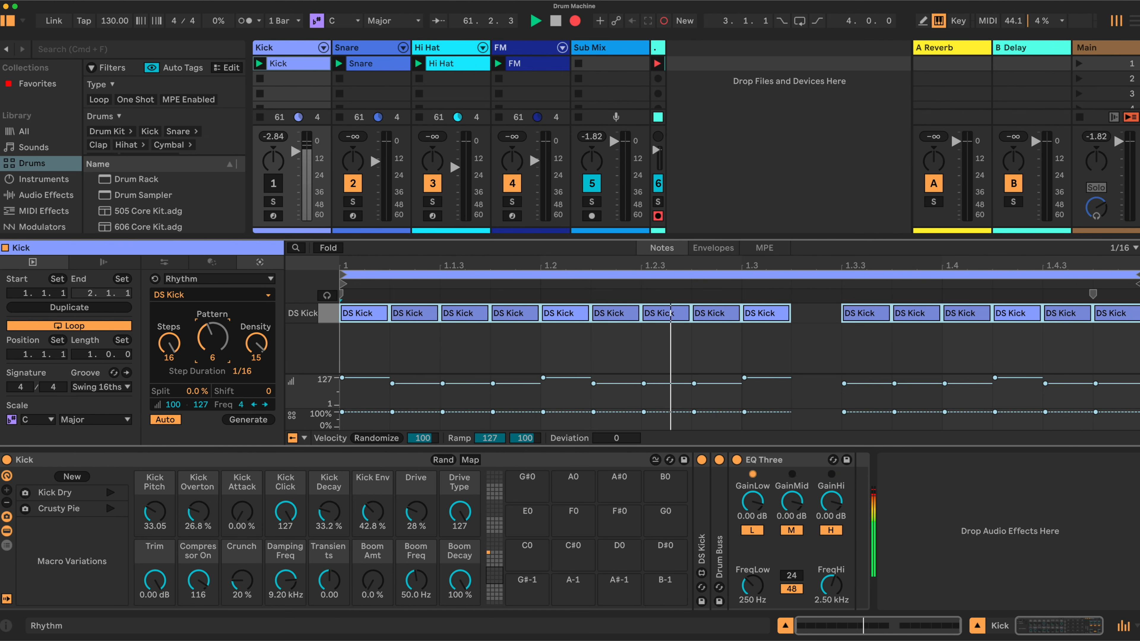
pyautogui.moveTo(216, 337)
pyautogui.mouseDown()
pyautogui.moveTo(217, 311)
pyautogui.moveTo(217, 378)
pyautogui.moveTo(217, 333)
pyautogui.mouseUp()
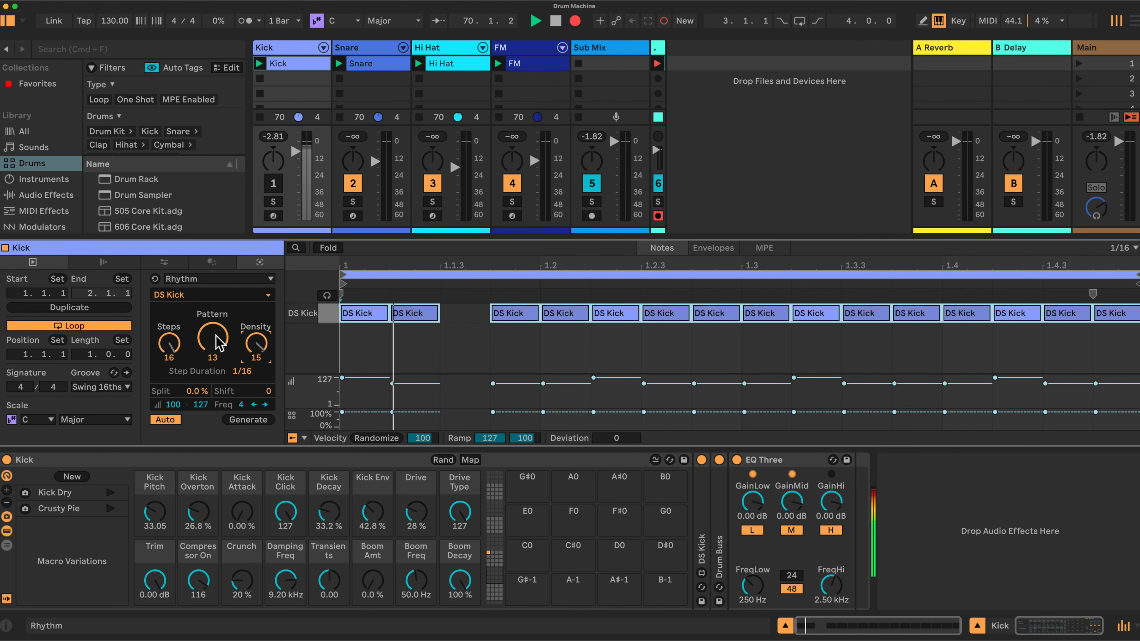
pyautogui.moveTo(216, 335); pyautogui.dragTo(216, 330)
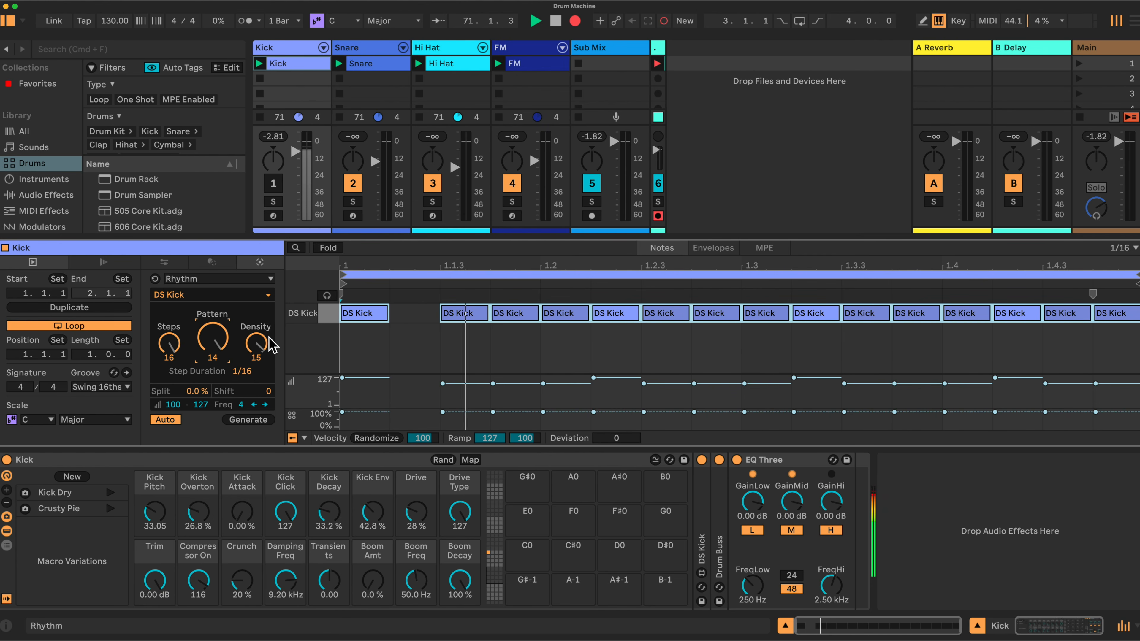
# Set the Kick rhythm's density to 8 and pattern to 2860, with the Kick track unmuted.
pyautogui.moveTo(256, 344); pyautogui.dragTo(213, 337)
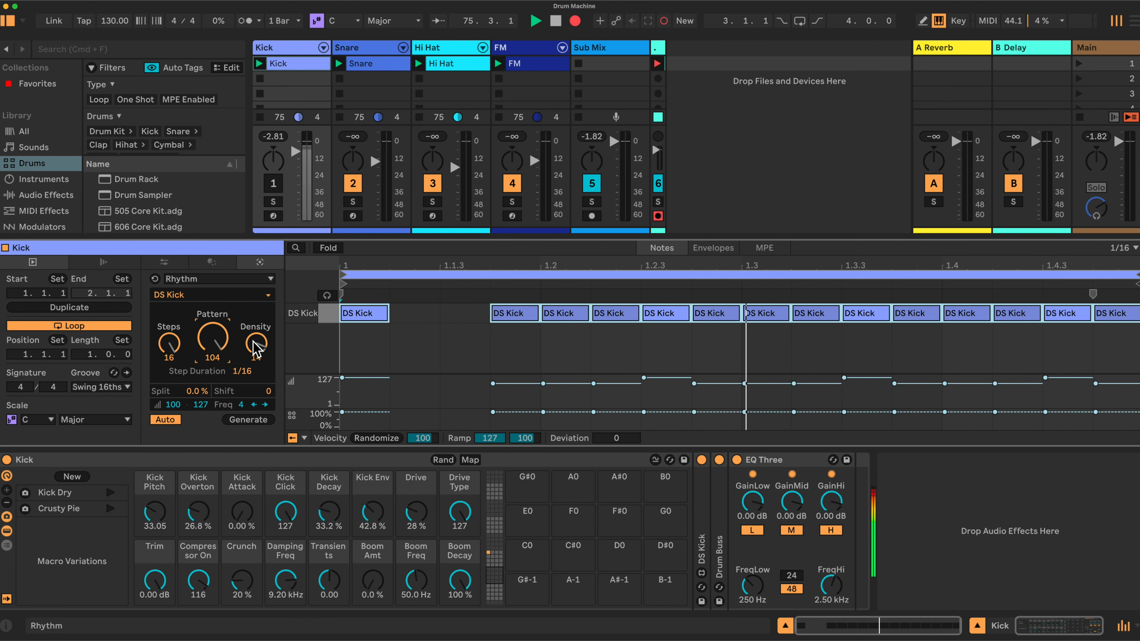
pyautogui.moveTo(256, 343); pyautogui.dragTo(256, 366)
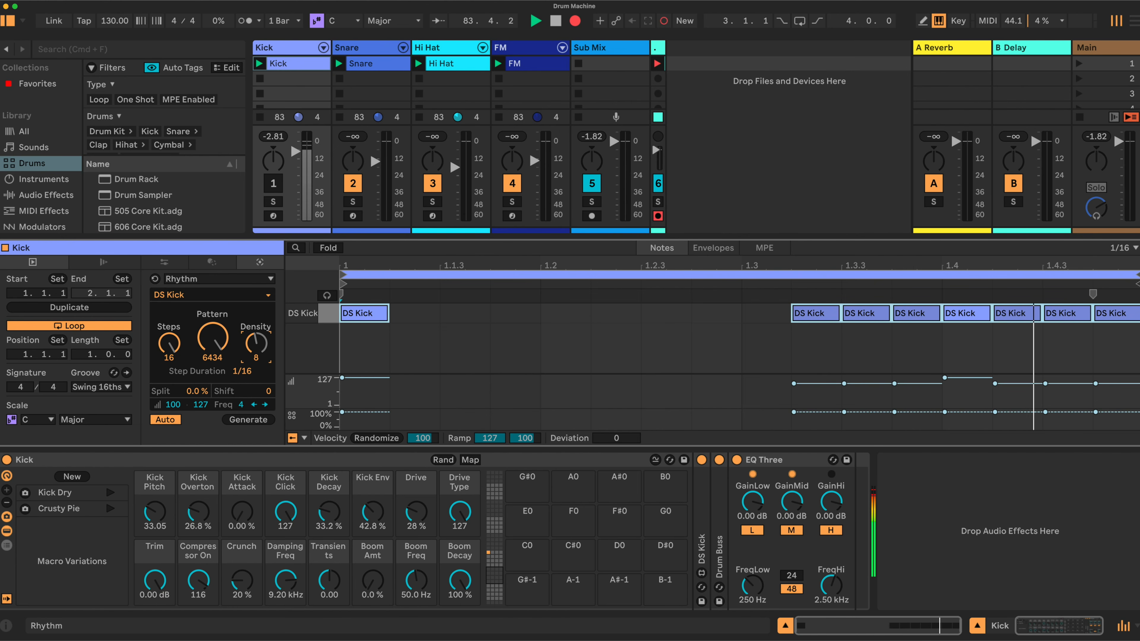
pyautogui.moveTo(256, 343); pyautogui.dragTo(256, 372)
pyautogui.moveTo(212, 337); pyautogui.dragTo(256, 336)
pyautogui.moveTo(212, 338); pyautogui.dragTo(212, 322)
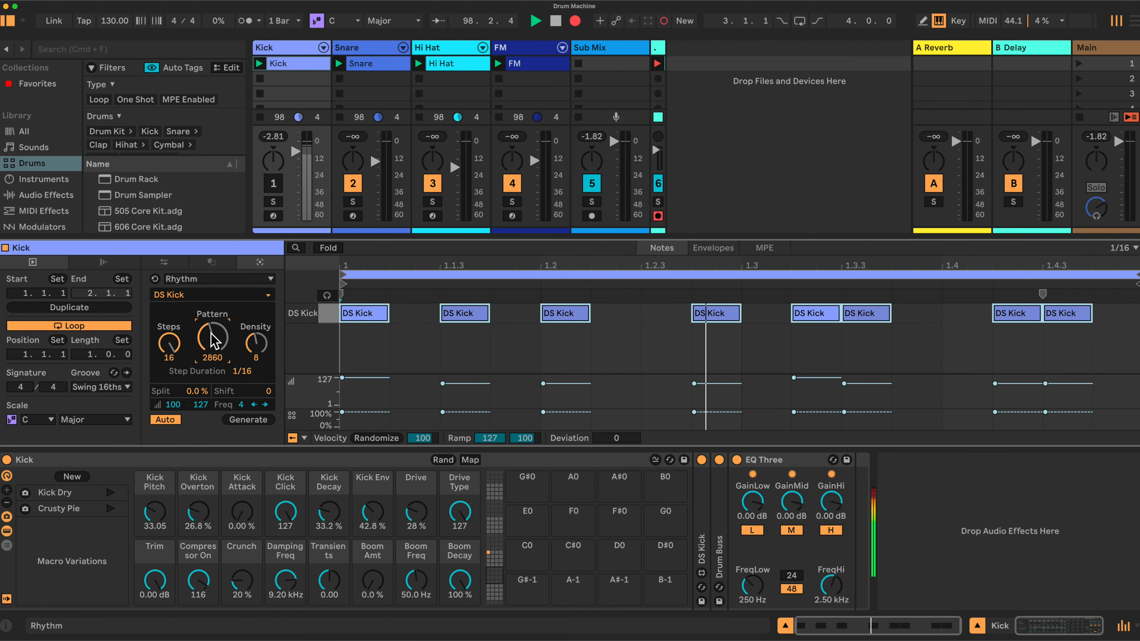
pyautogui.click(273, 184)
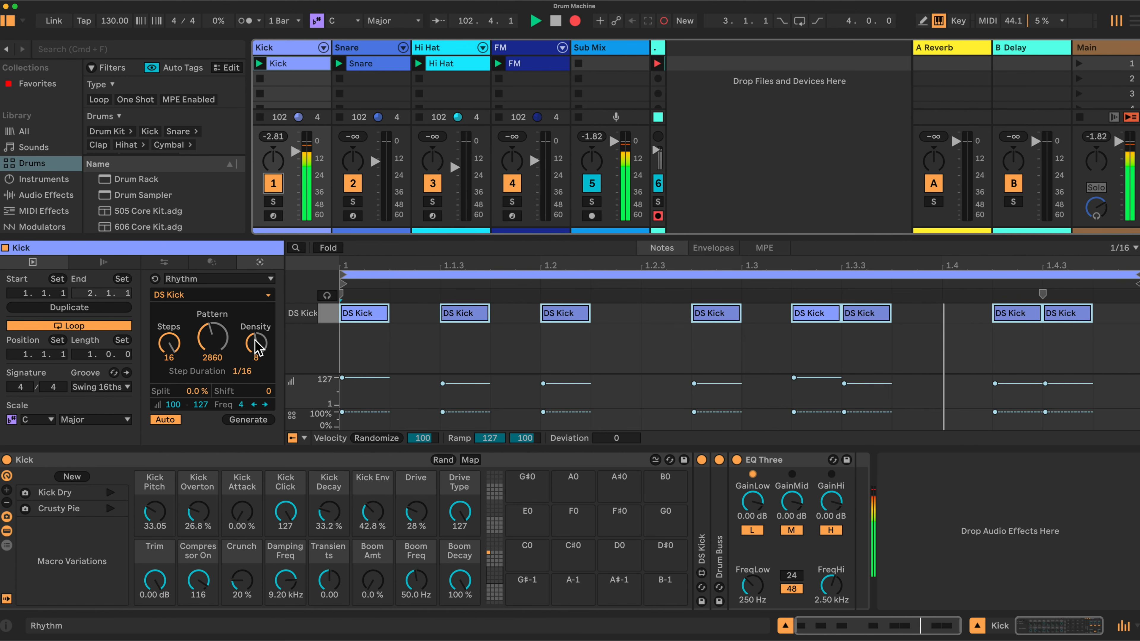
# Generate a rhythm in the Snare clip with 16 steps, a density of 4 and pattern 202.
pyautogui.click(368, 49)
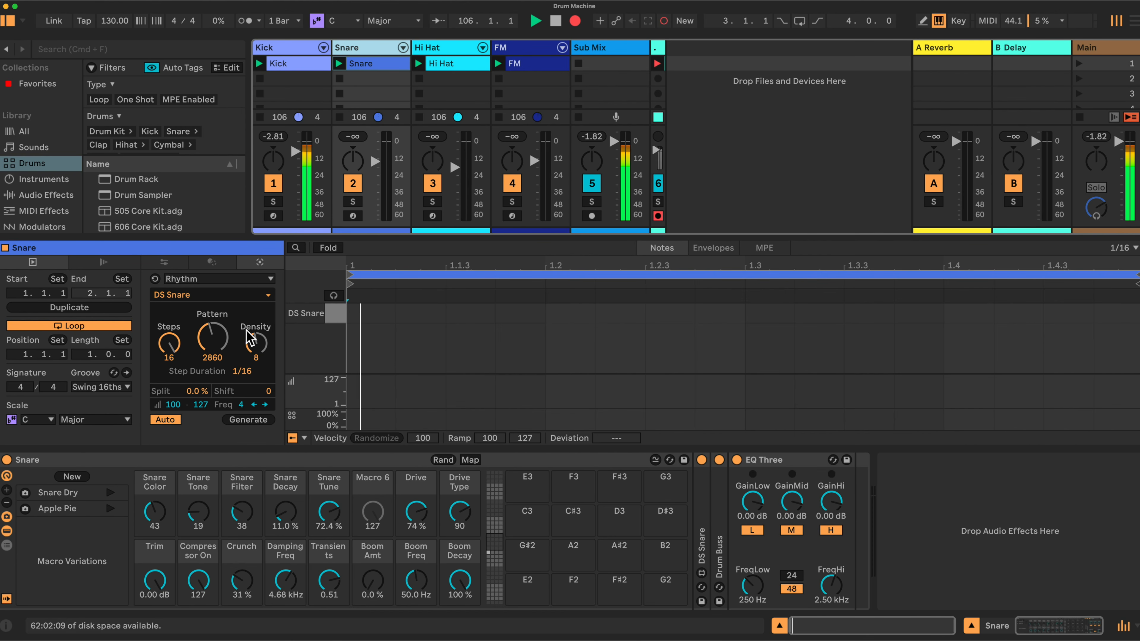
pyautogui.click(290, 64)
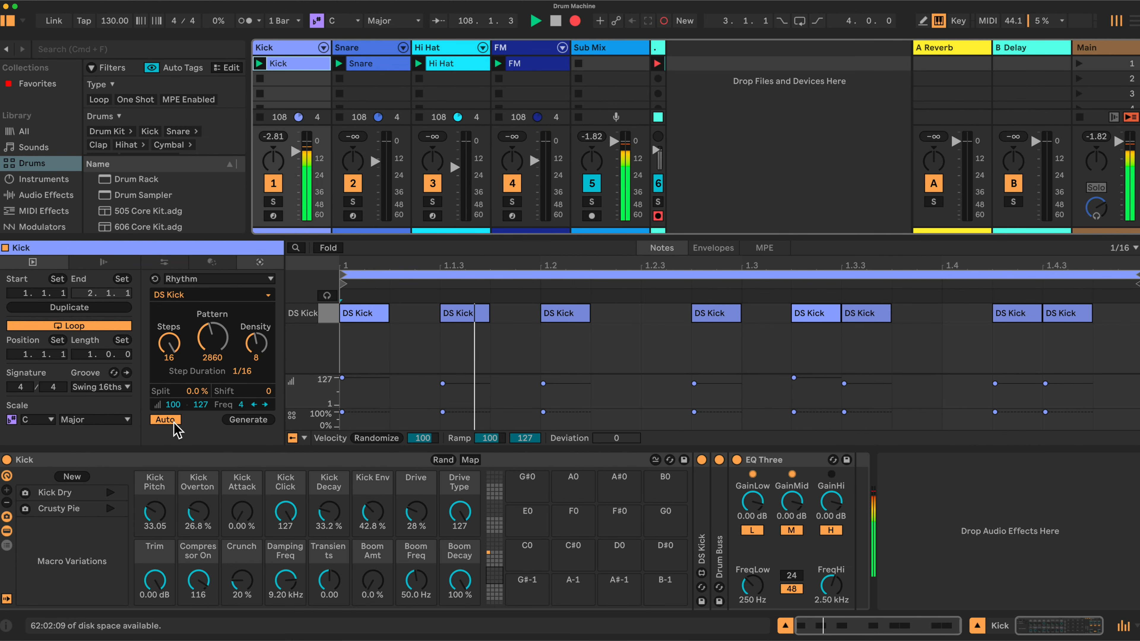
pyautogui.click(377, 67)
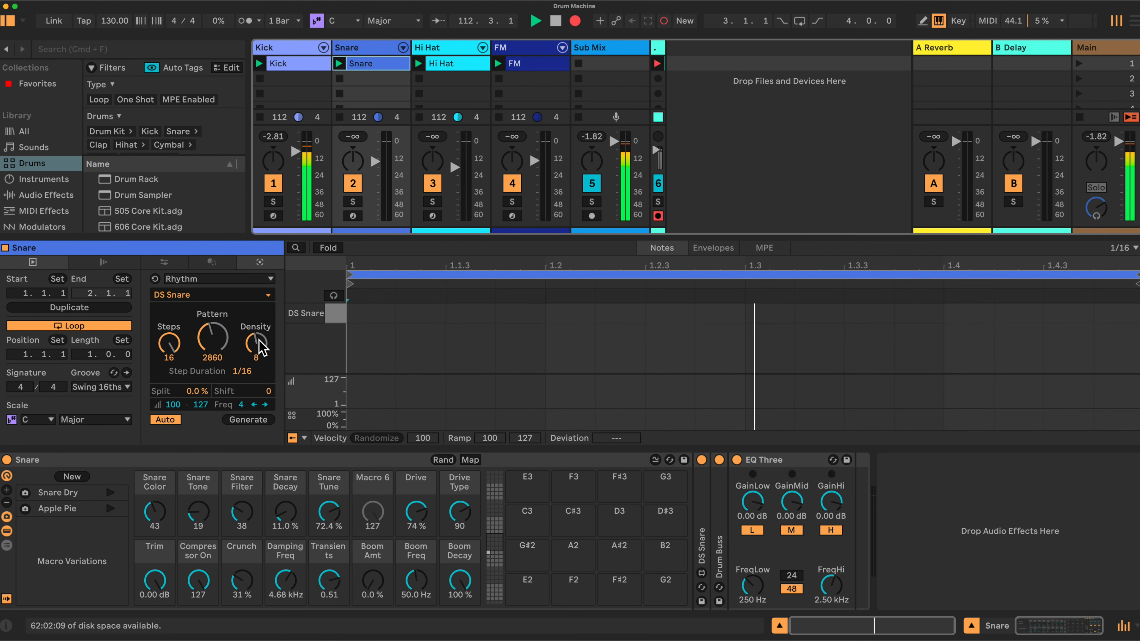
pyautogui.moveTo(259, 347); pyautogui.dragTo(259, 366)
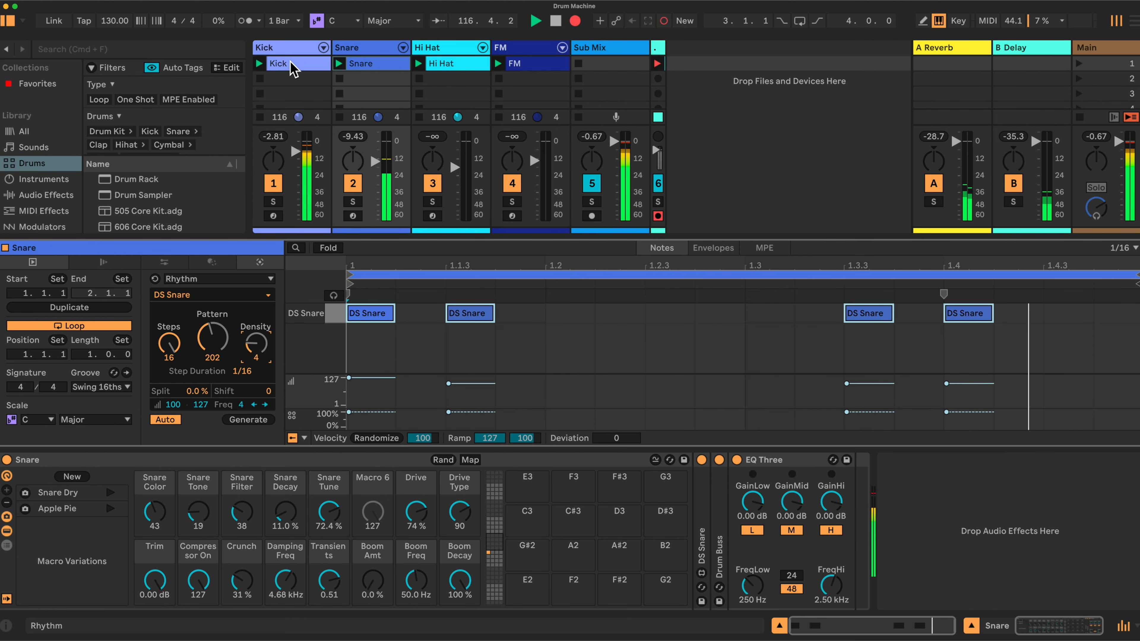
# Turn off automatic application for the Hi Hat clip and manually generate a rhythm with density 9 and pattern 4136.
pyautogui.click(293, 48)
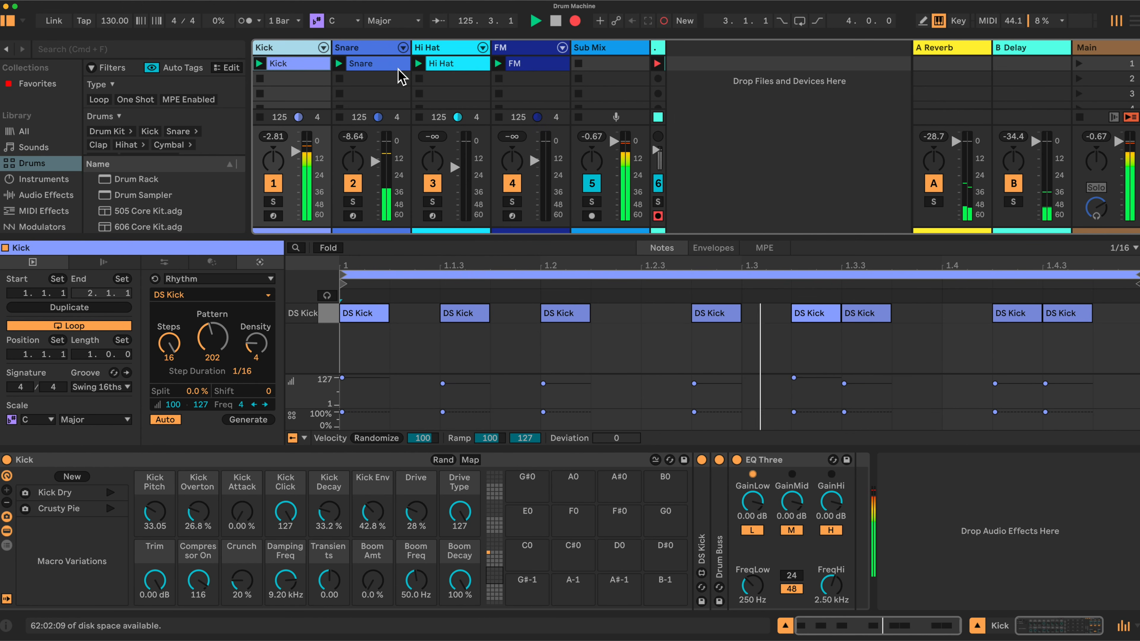
pyautogui.click(440, 50)
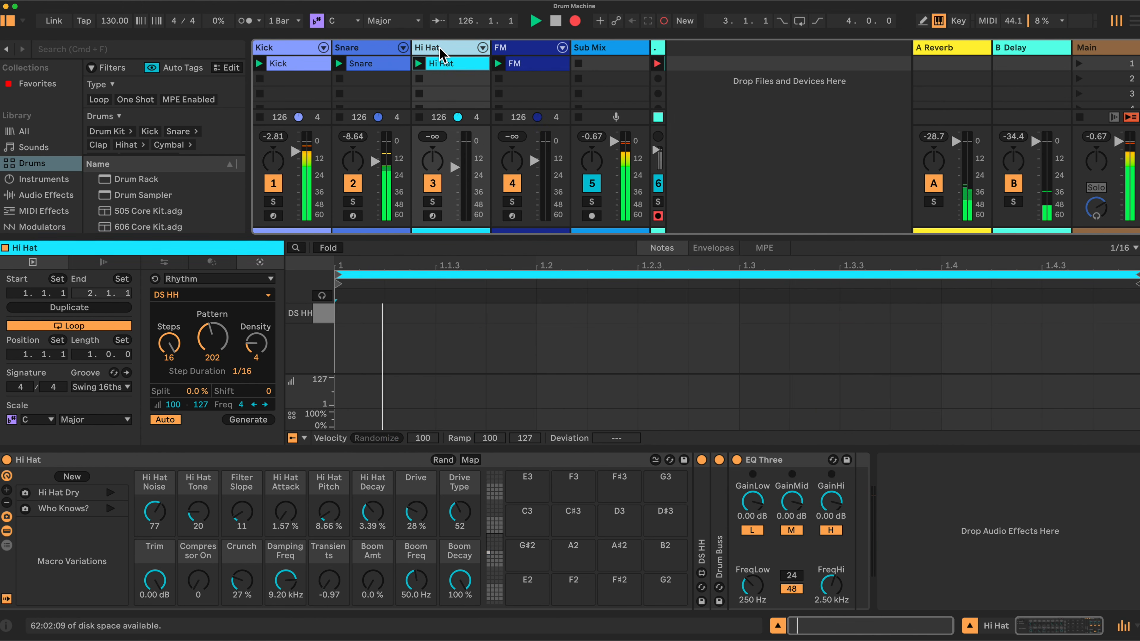
pyautogui.click(162, 420)
pyautogui.moveTo(253, 342); pyautogui.dragTo(253, 332)
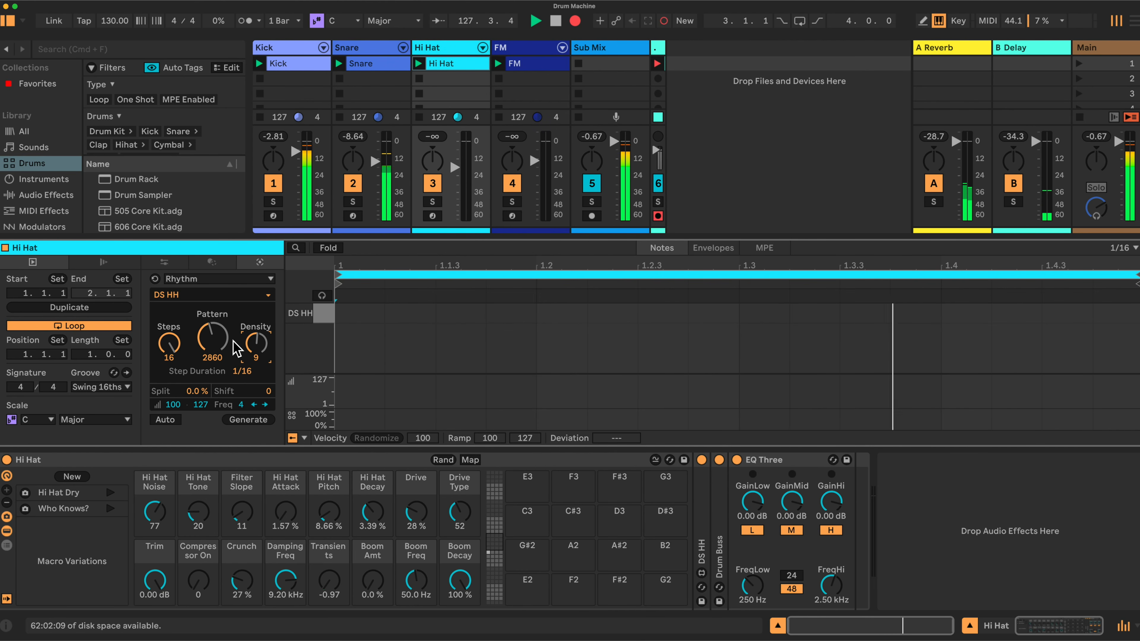
pyautogui.click(247, 420)
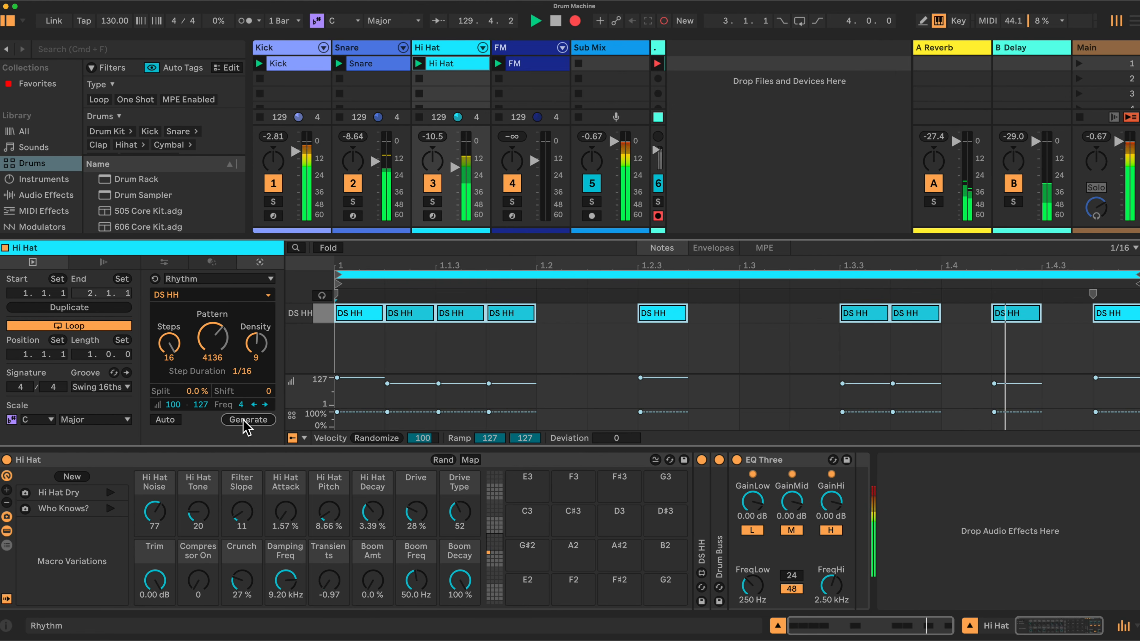
# Manually generate Hi Hat rhythms from patterns 2757 and 2043, and turn automatic application back on.
pyautogui.moveTo(211, 351); pyautogui.dragTo(211, 373)
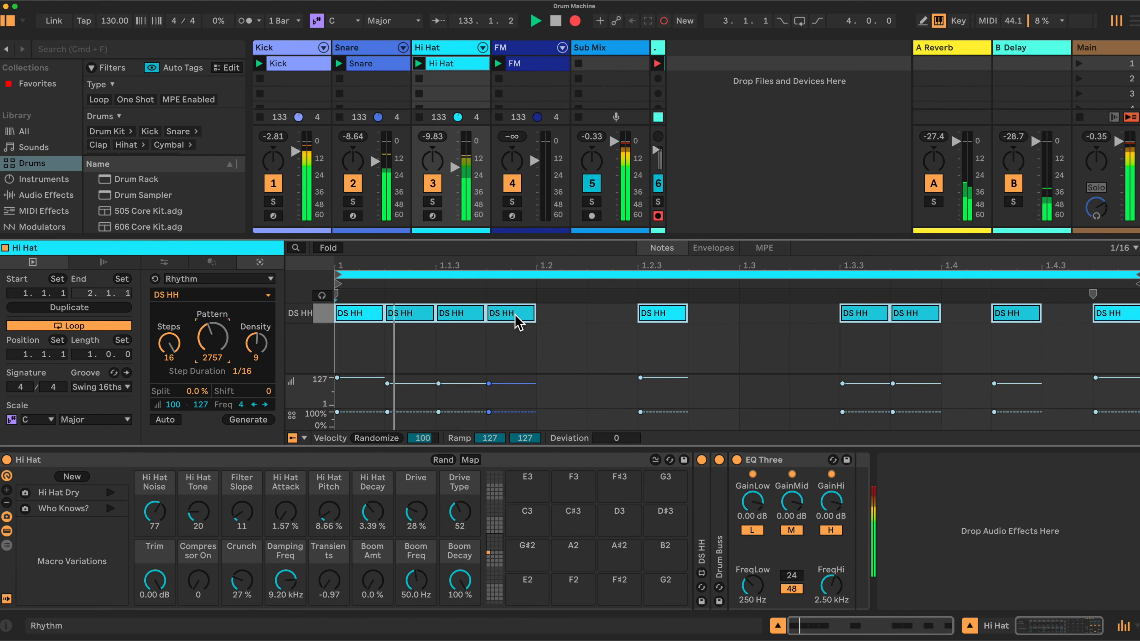
pyautogui.click(258, 422)
pyautogui.moveTo(223, 338); pyautogui.dragTo(222, 344)
pyautogui.click(251, 420)
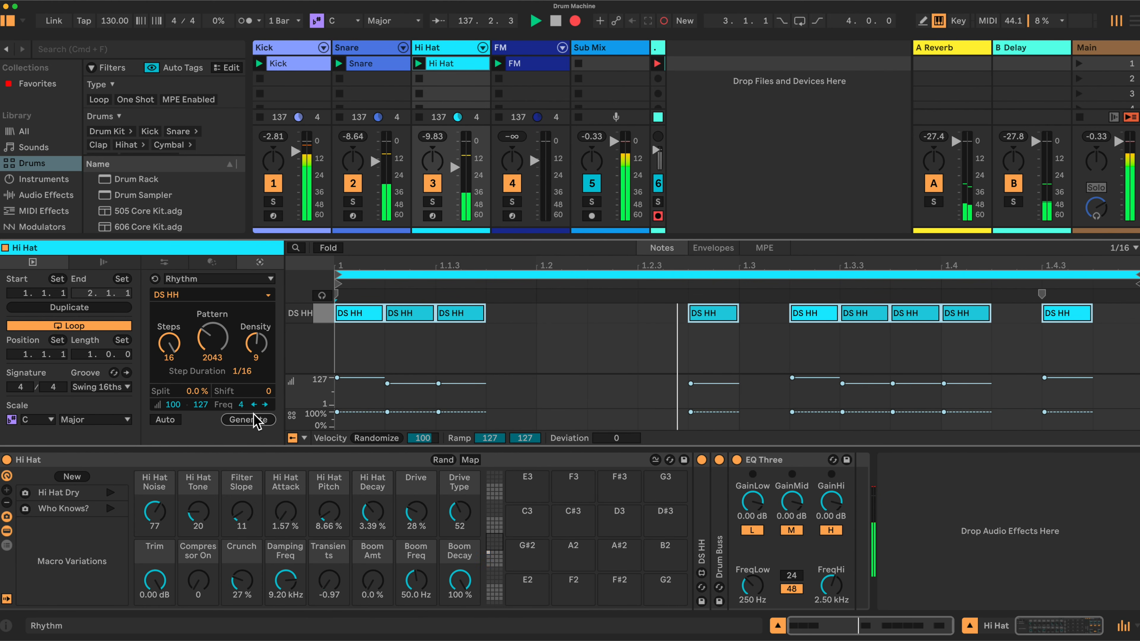
pyautogui.click(164, 419)
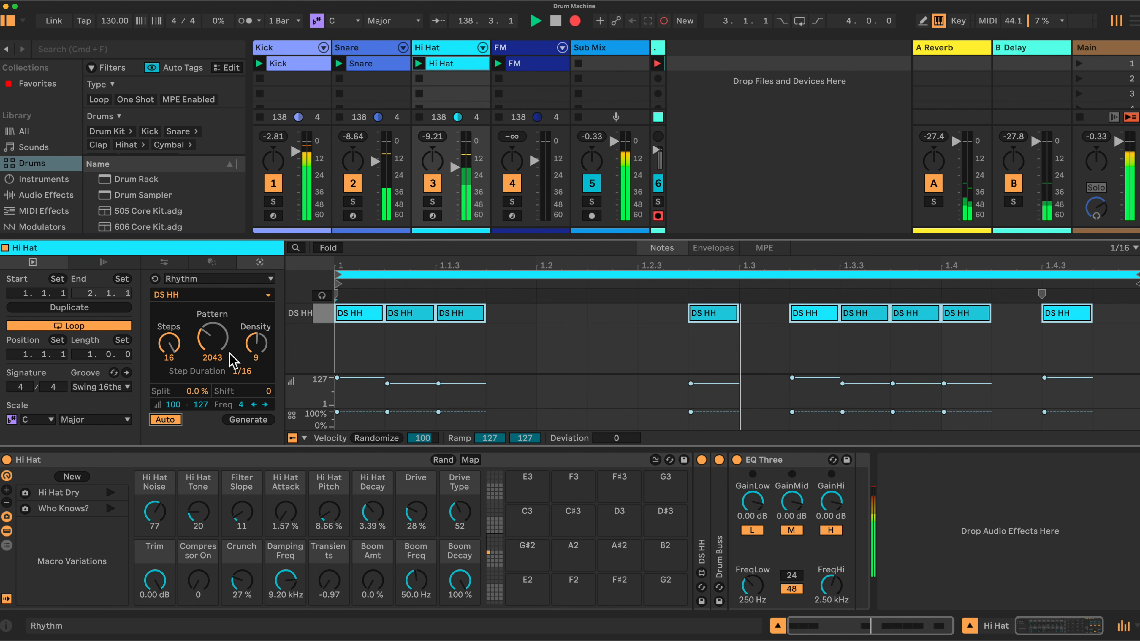
# Set the Hi Hat rhythm's density to 12 and its pattern to 682.
pyautogui.moveTo(211, 347); pyautogui.dragTo(256, 345)
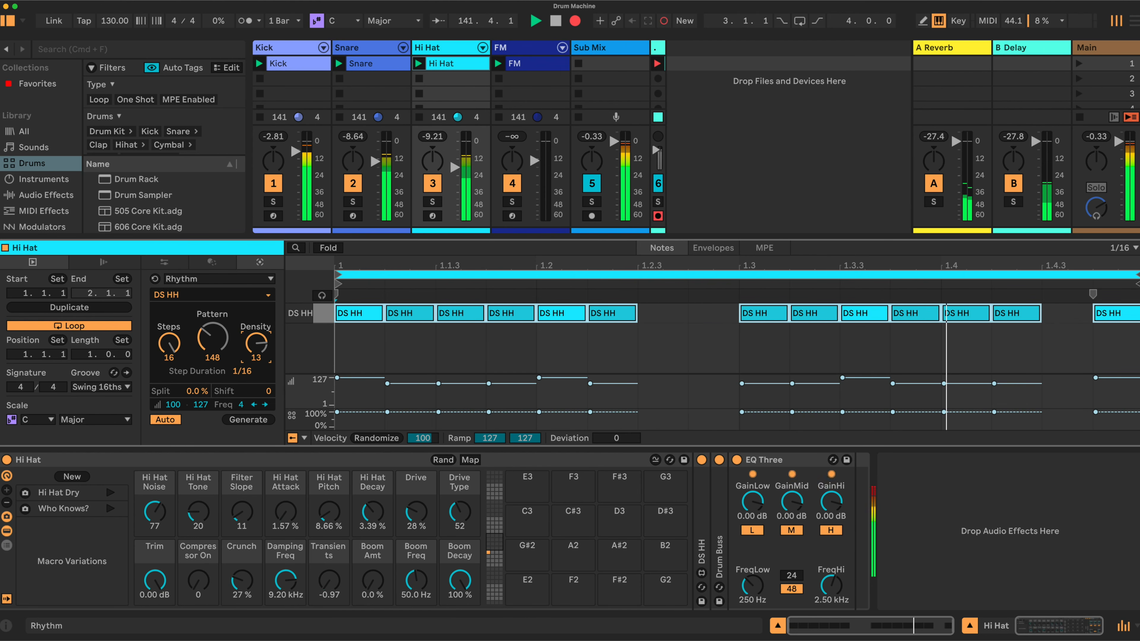
pyautogui.click(389, 50)
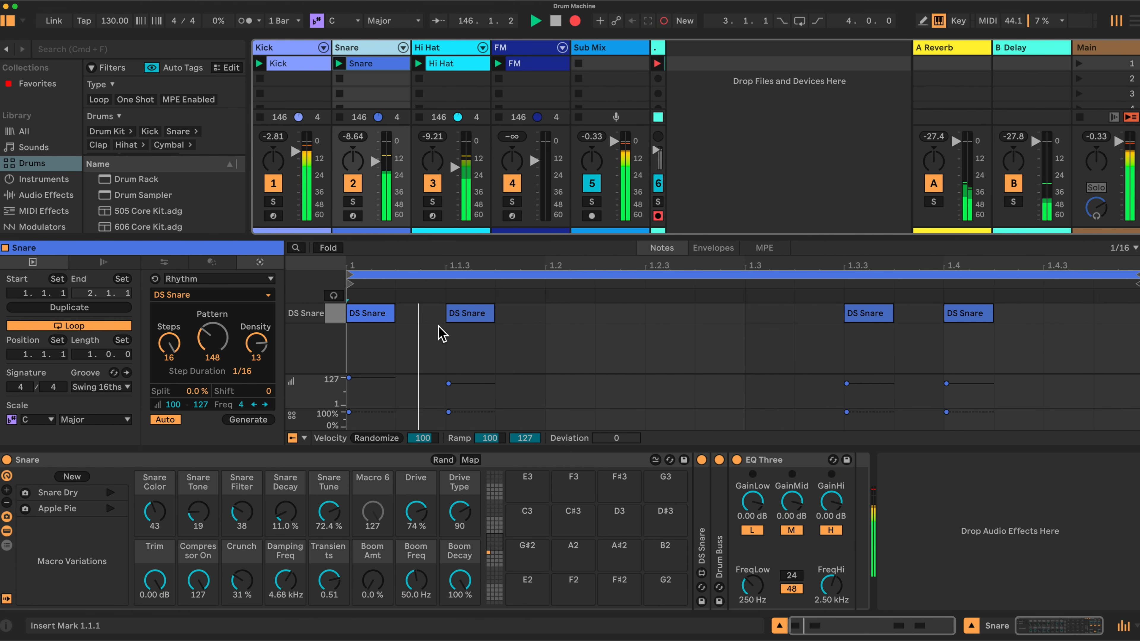
pyautogui.click(452, 49)
pyautogui.moveTo(252, 348); pyautogui.dragTo(256, 348)
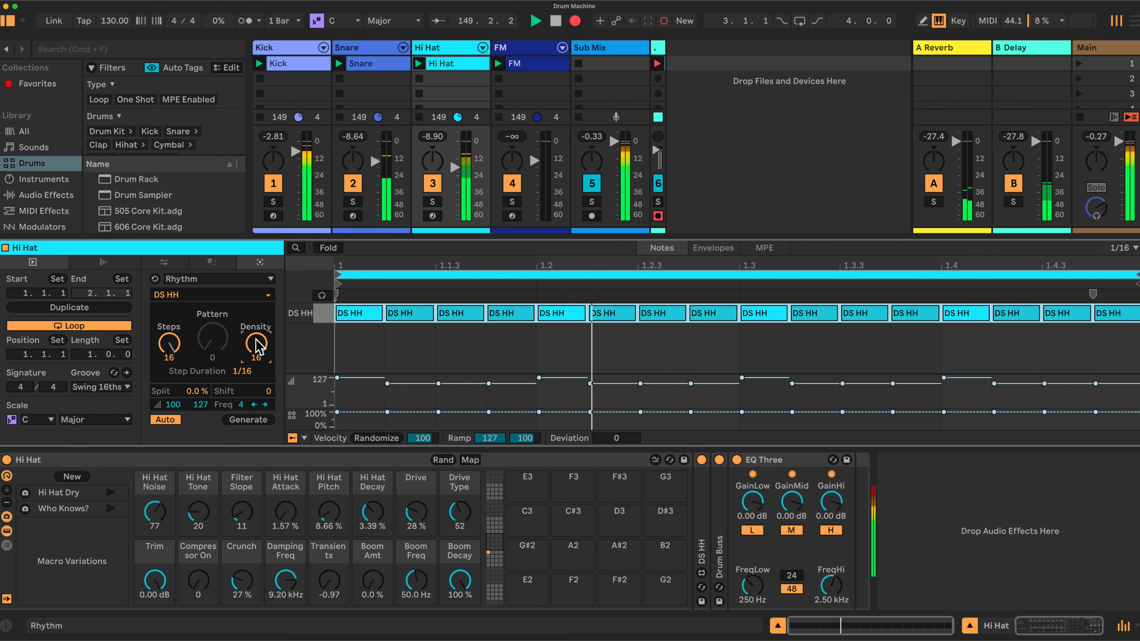
pyautogui.moveTo(252, 339); pyautogui.dragTo(218, 344)
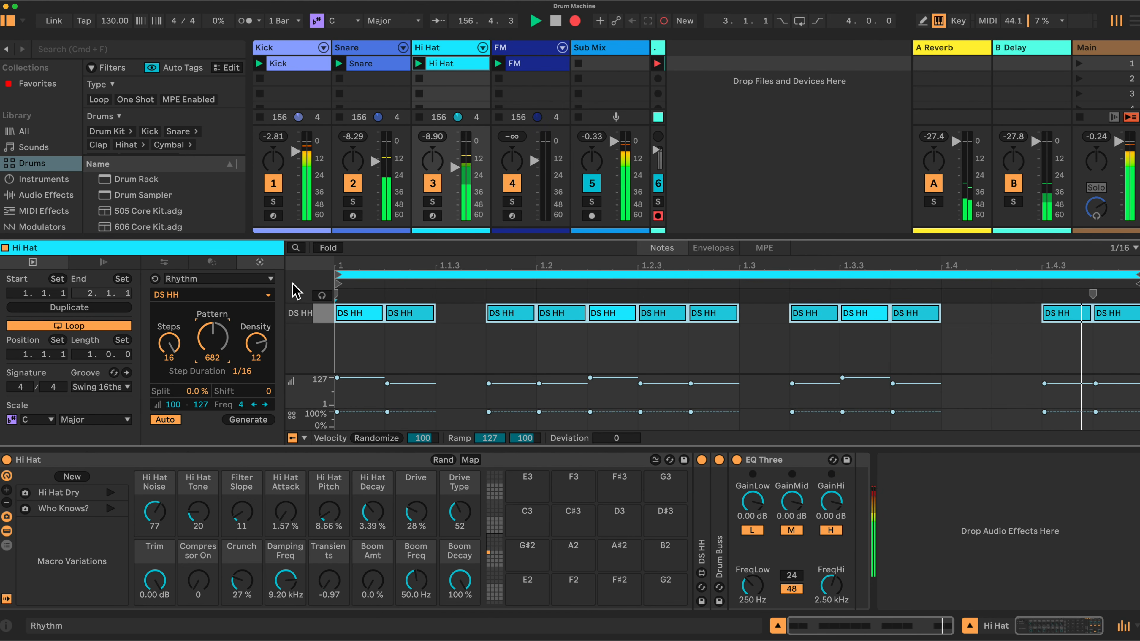
# Generate a rhythm in the FM clip with a density of 11 and pattern 1477.
pyautogui.click(512, 67)
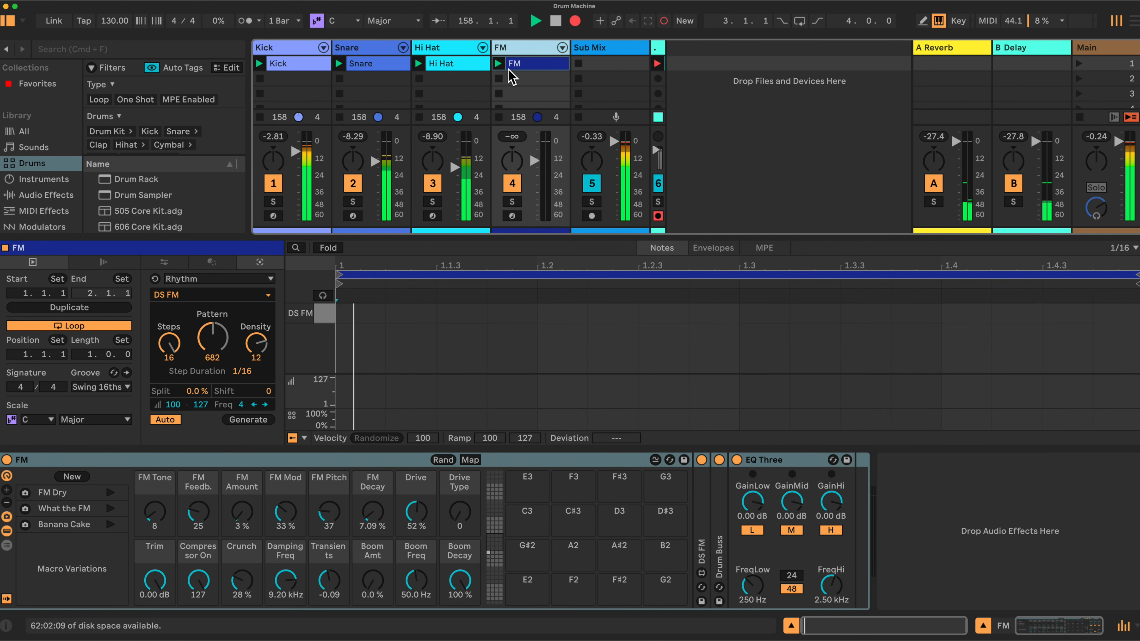
pyautogui.moveTo(257, 343)
pyautogui.mouseDown()
pyautogui.moveTo(256, 358)
pyautogui.moveTo(220, 342)
pyautogui.moveTo(252, 333)
pyautogui.mouseUp()
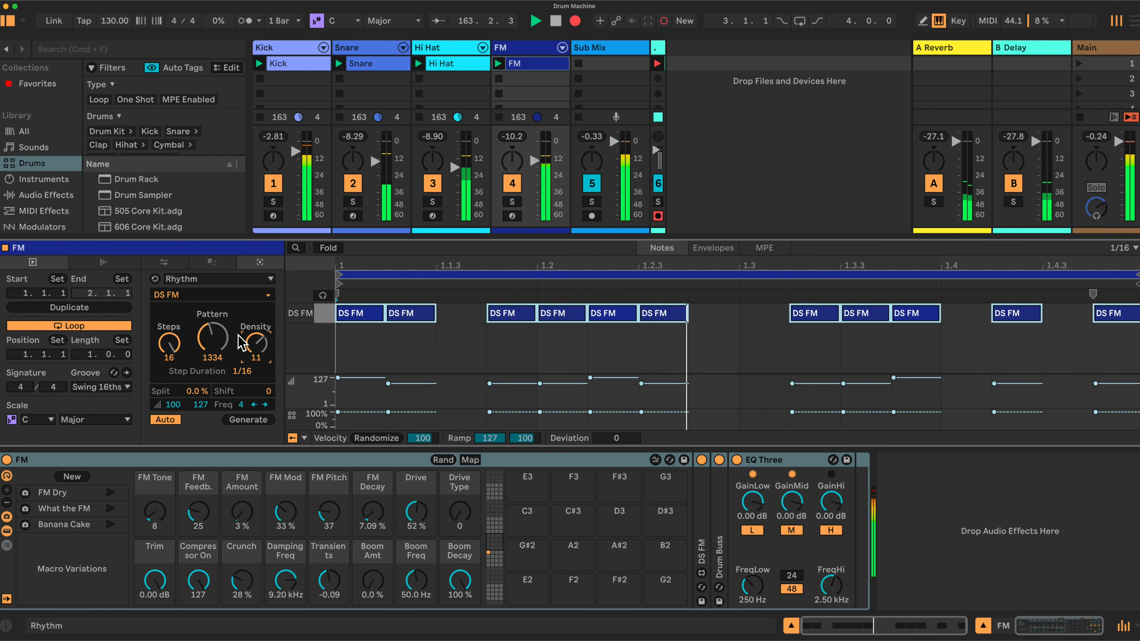
pyautogui.moveTo(214, 340); pyautogui.dragTo(215, 336)
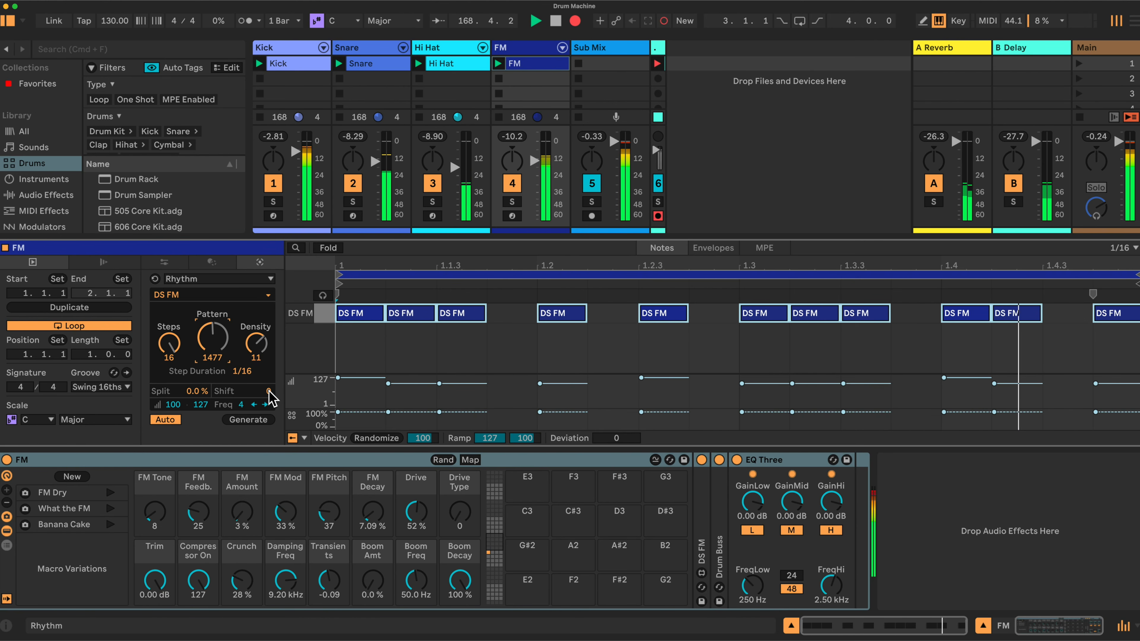
# Try shifting the FM rhythm by 2 steps, and set the shift back to 0.
pyautogui.moveTo(269, 391)
pyautogui.mouseDown()
pyautogui.moveTo(268, 375)
pyautogui.moveTo(269, 385)
pyautogui.mouseUp()
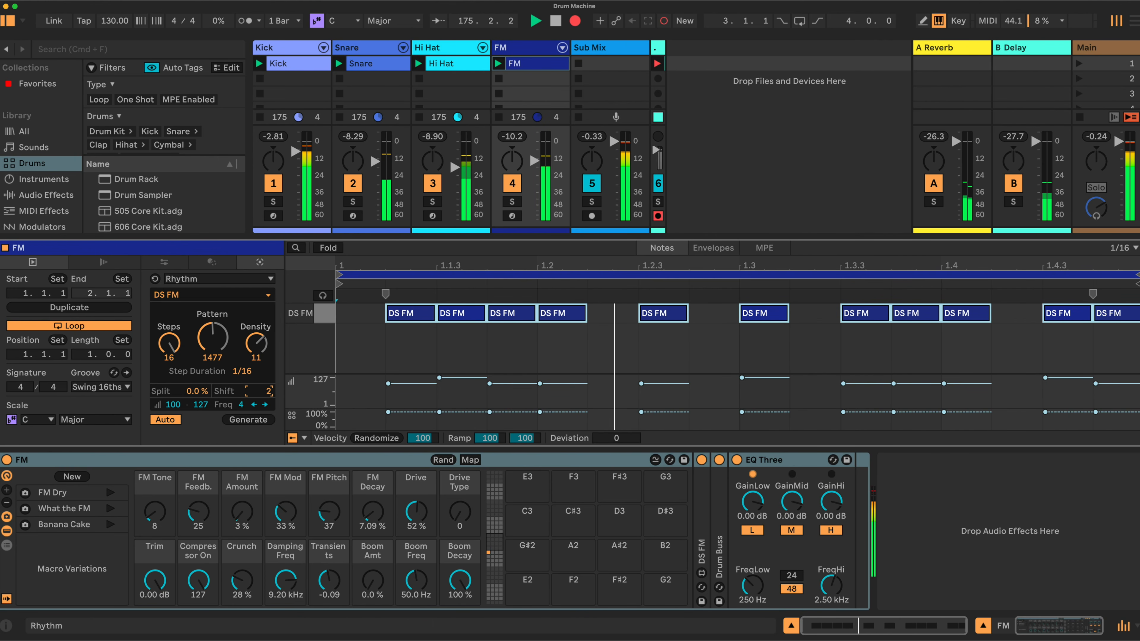
pyautogui.moveTo(268, 385); pyautogui.dragTo(268, 391)
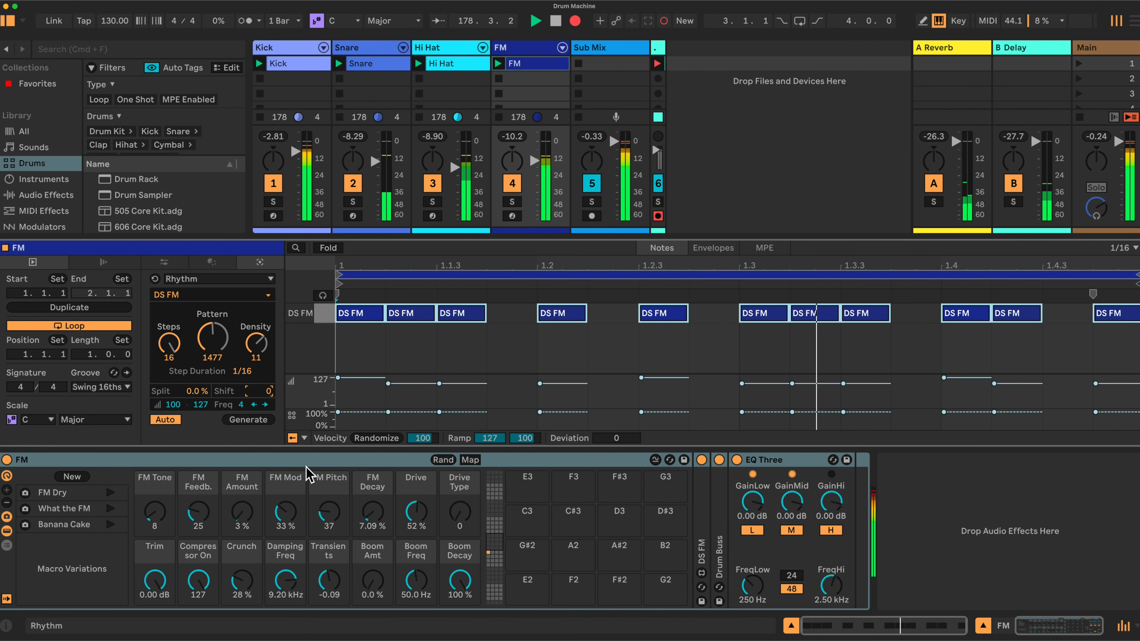
pyautogui.click(330, 512)
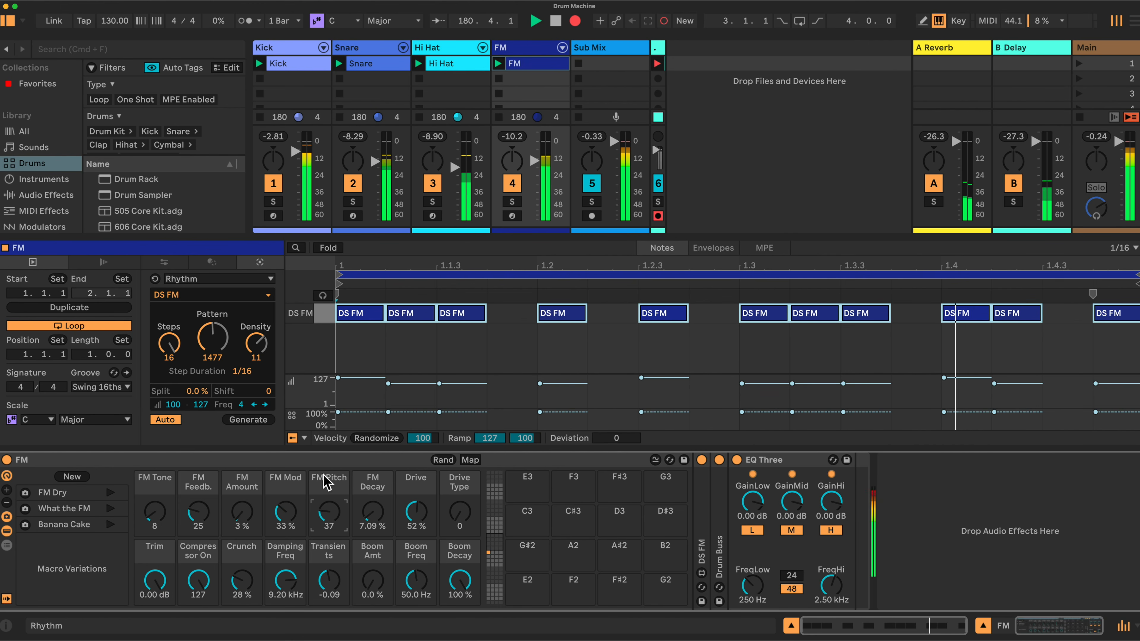
# Regenerate the Snare clip's rhythm with a density of 10 and pattern 2820.
pyautogui.click(375, 49)
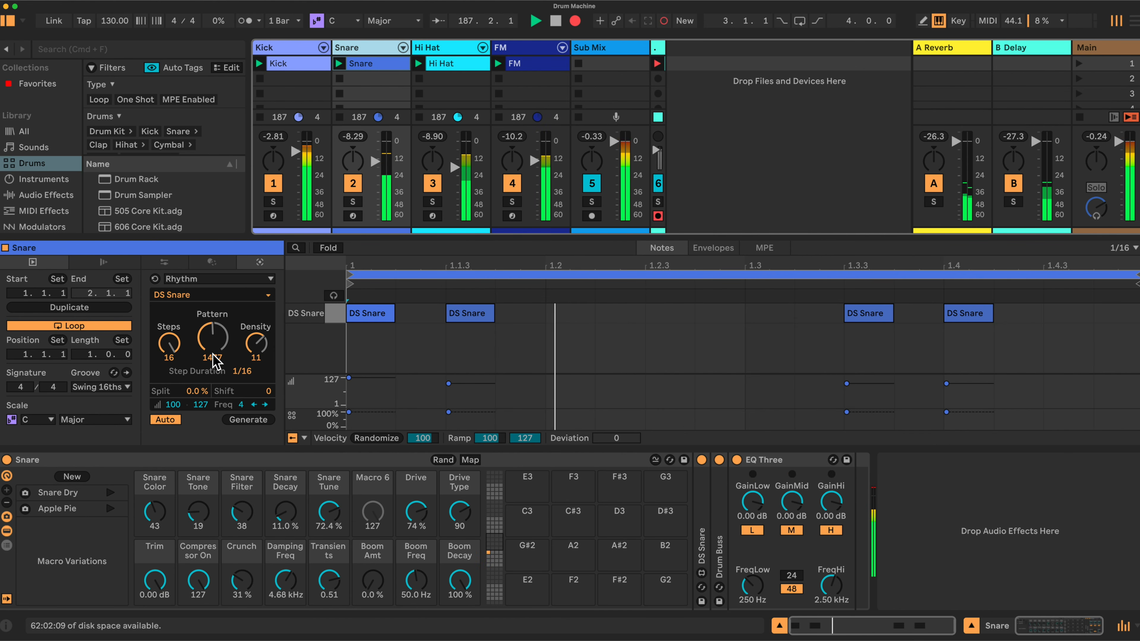
pyautogui.moveTo(212, 339)
pyautogui.mouseDown()
pyautogui.moveTo(256, 349)
pyautogui.moveTo(219, 327)
pyautogui.mouseUp()
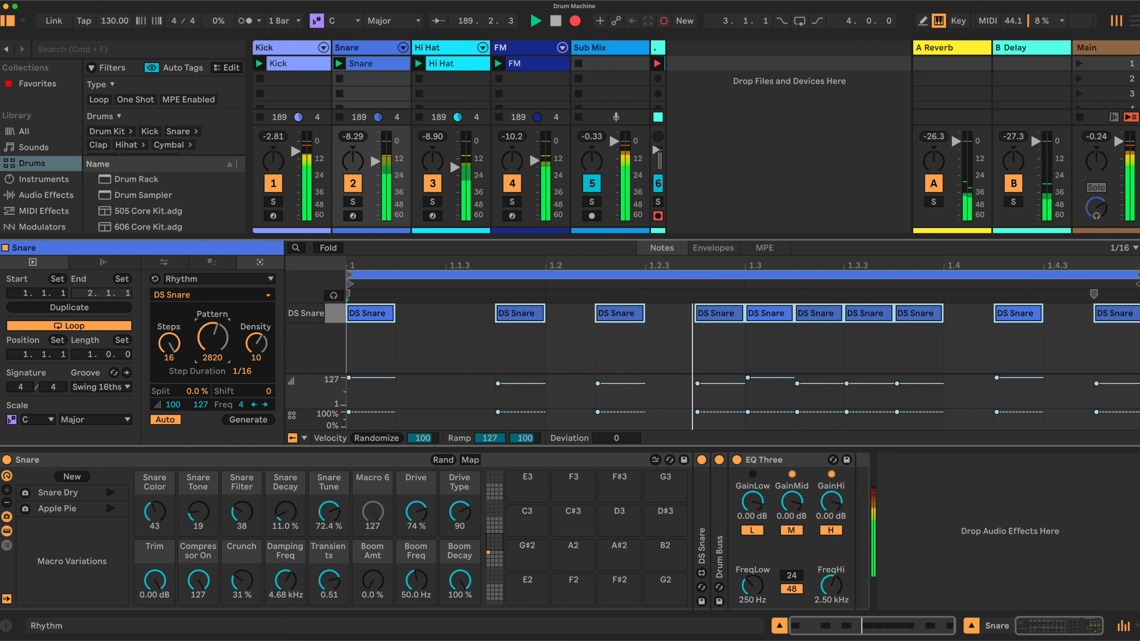